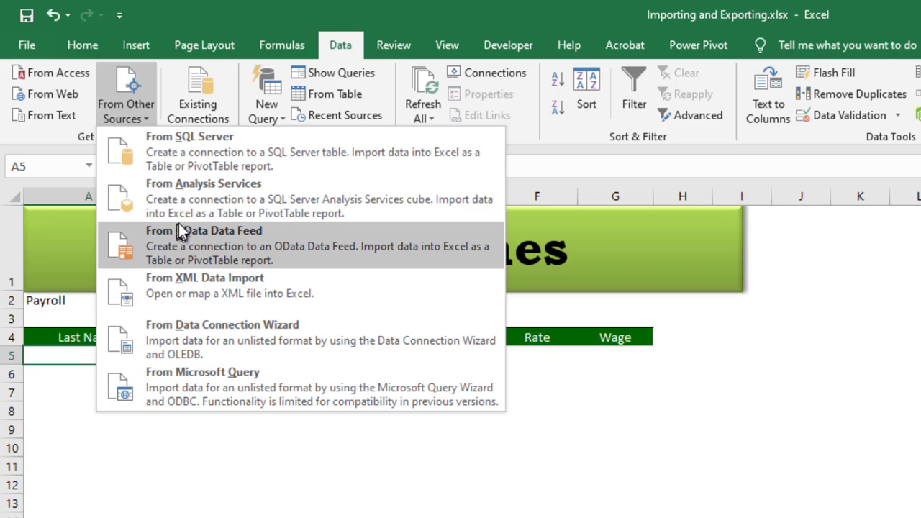
- Start importing the text file Import.txt from the Music folder as delimited data
left_click(51, 121)
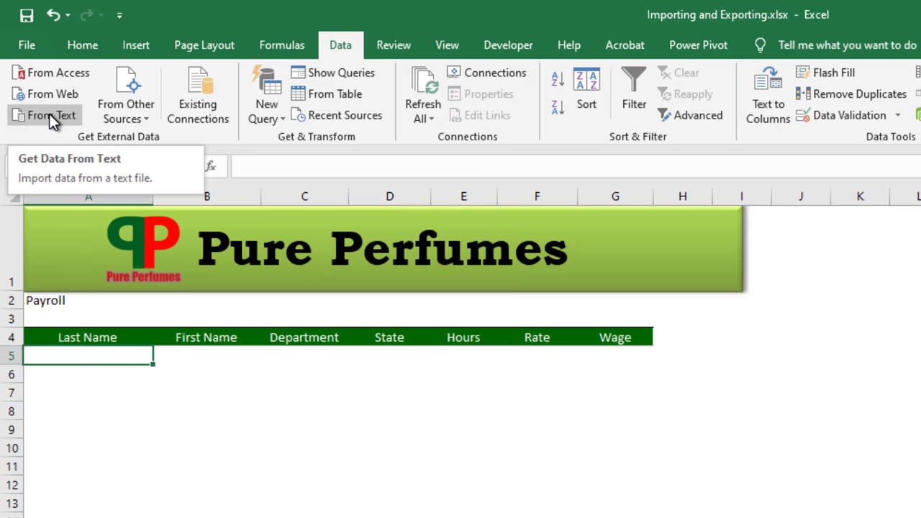
left_click(51, 121)
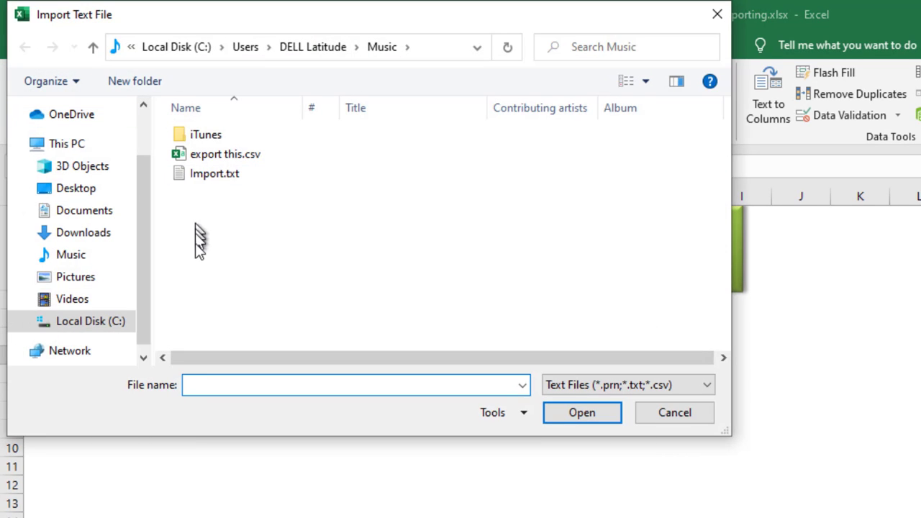
left_click(225, 178)
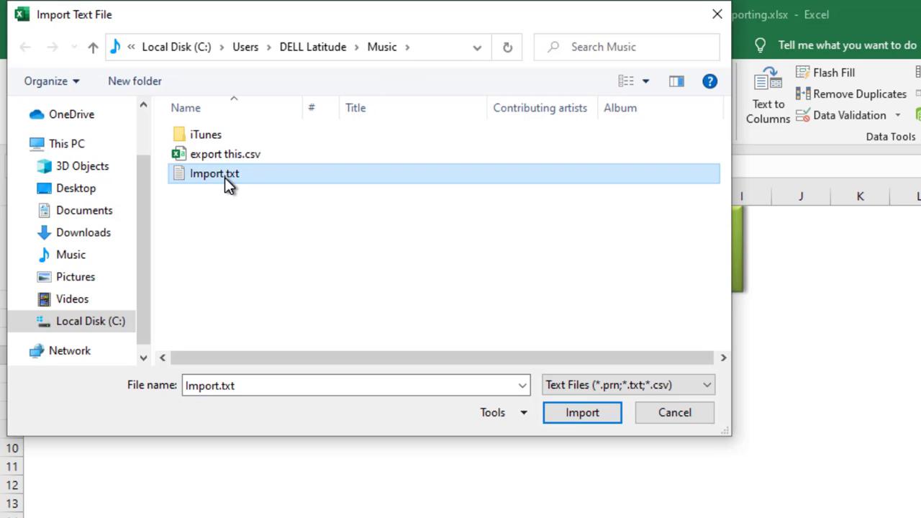
left_click(581, 413)
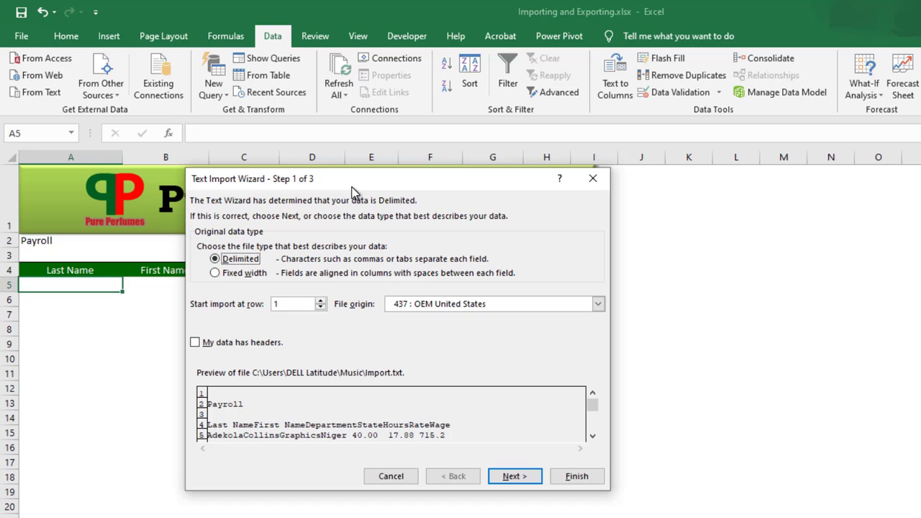
left_click(248, 274)
left_click(232, 261)
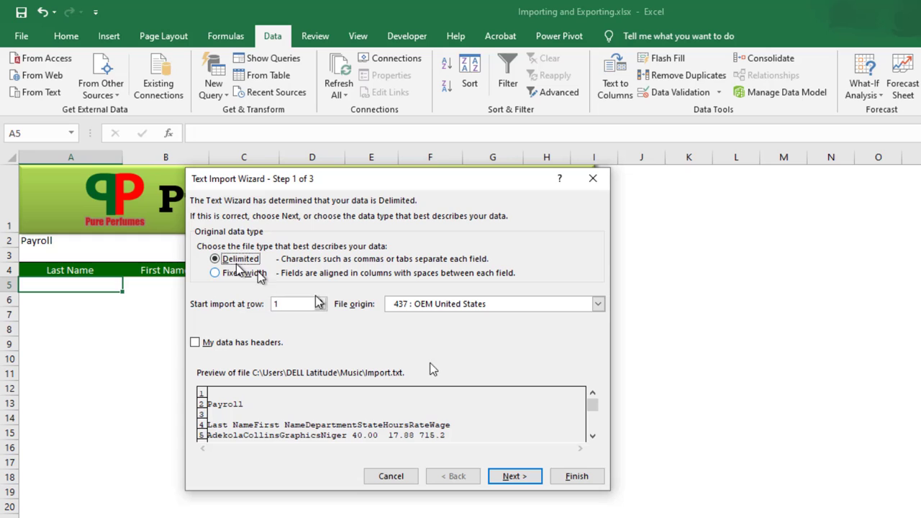
left_click(511, 476)
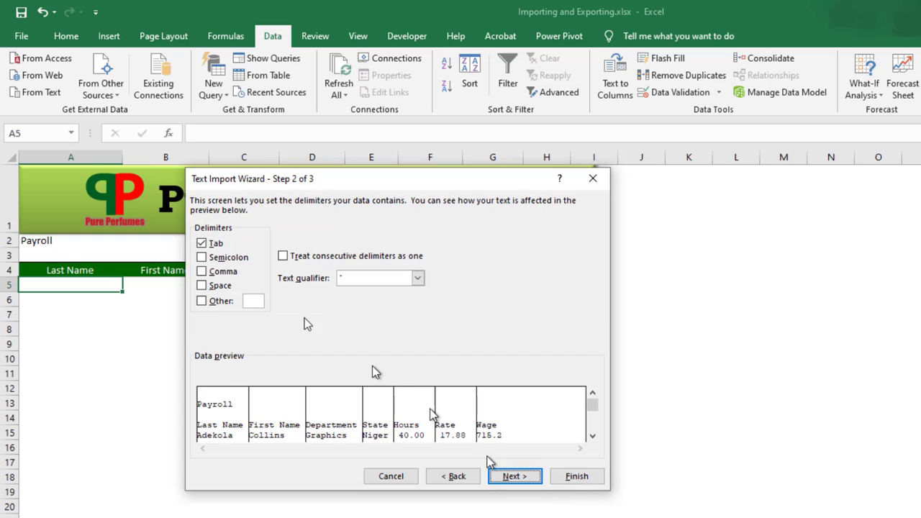
- Try the Tab, Semicolon and Comma delimiters against the data preview, then restore Tab as the only delimiter
left_click(201, 244)
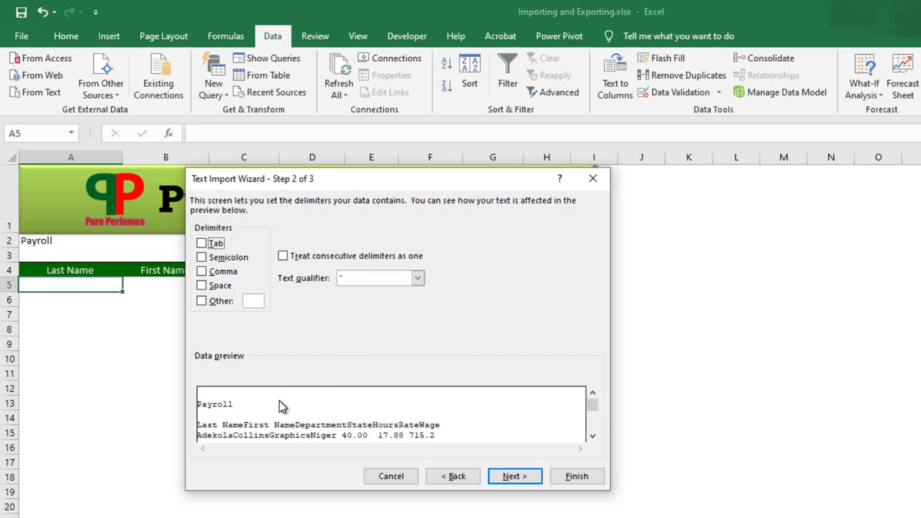
mouse_move(592, 404)
left_mouse_down()
mouse_move(591, 432)
mouse_move(592, 397)
left_mouse_up()
left_click(202, 244)
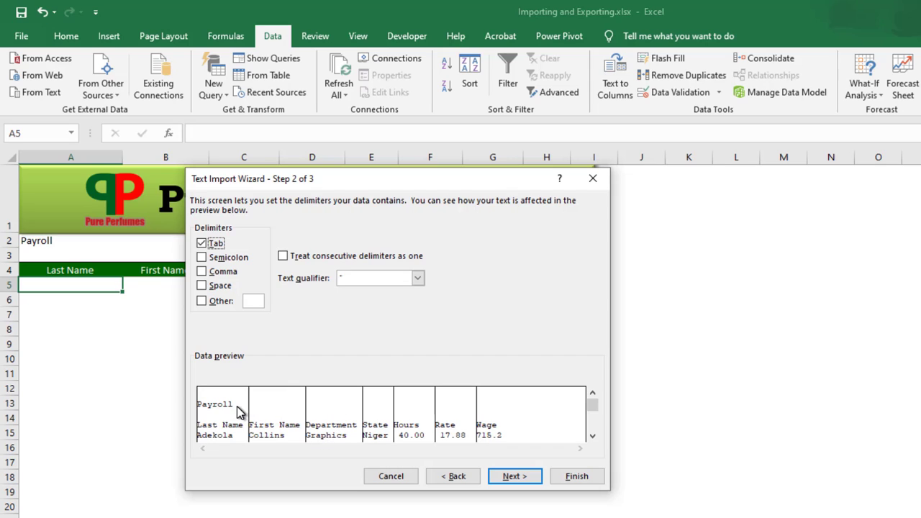
left_click(203, 259)
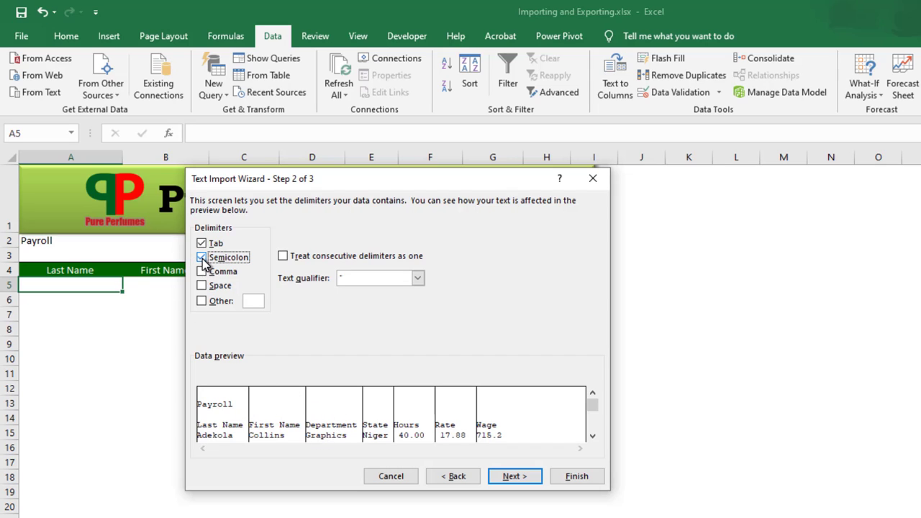
left_click(203, 243)
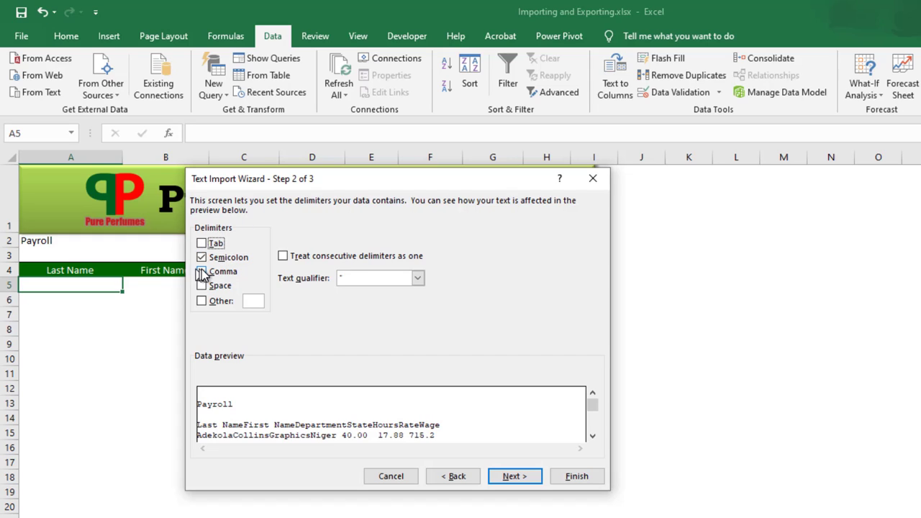
left_click(202, 272)
left_click(203, 244)
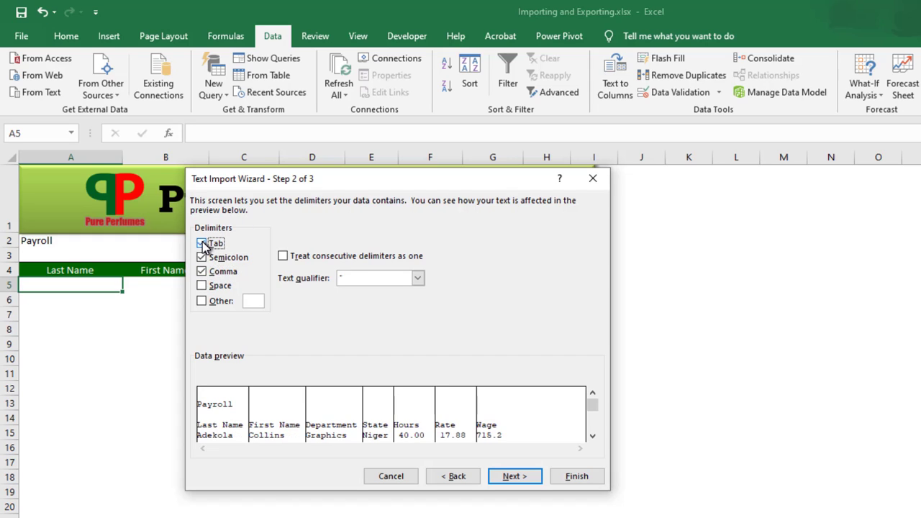
left_click(203, 257)
left_click(204, 273)
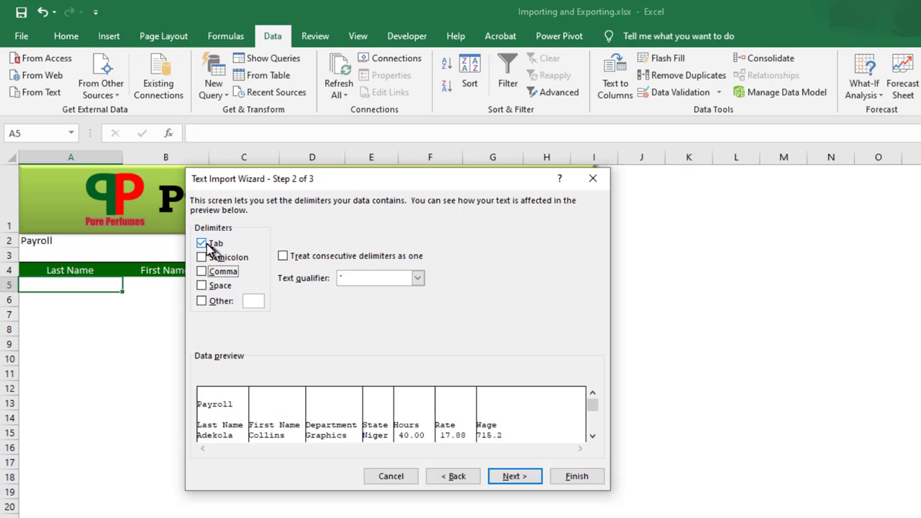
- Finish the text import with the General column format, placing the data in the existing worksheet at cell A5
left_click(515, 480)
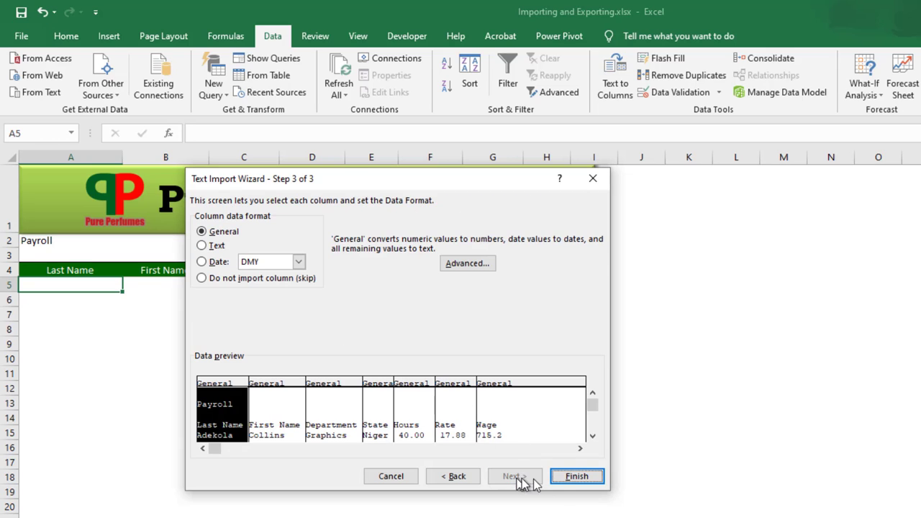
left_click(577, 483)
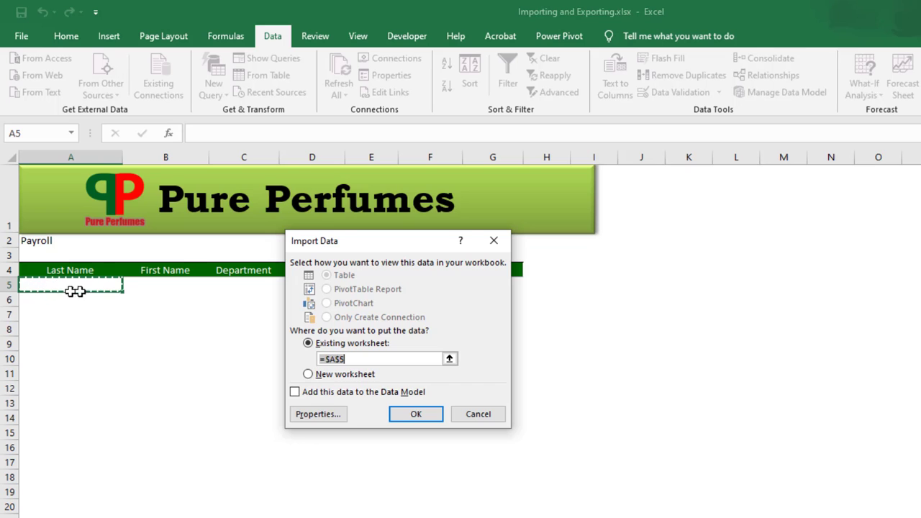
left_click(417, 414)
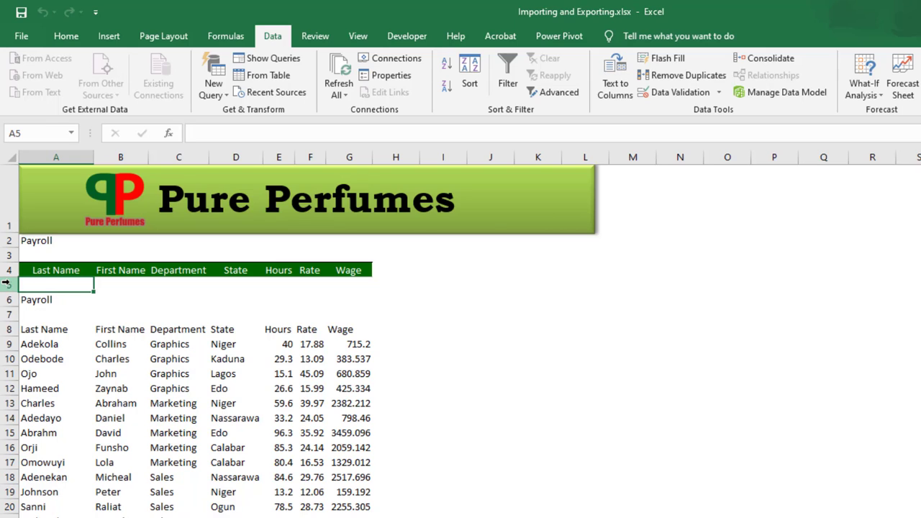
- Compare the imported title and headings with the existing ones and select the redundant rows 5 to 8
left_click(39, 304)
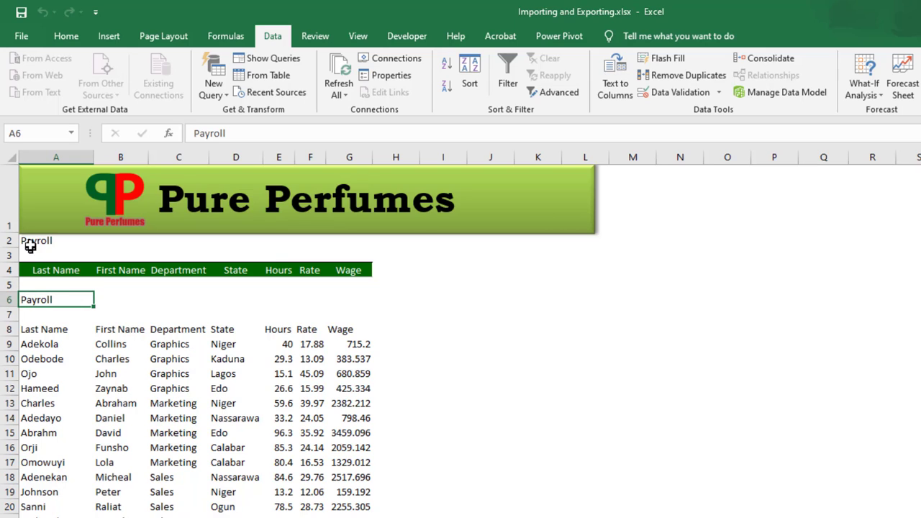
left_click(47, 329)
left_click(119, 335)
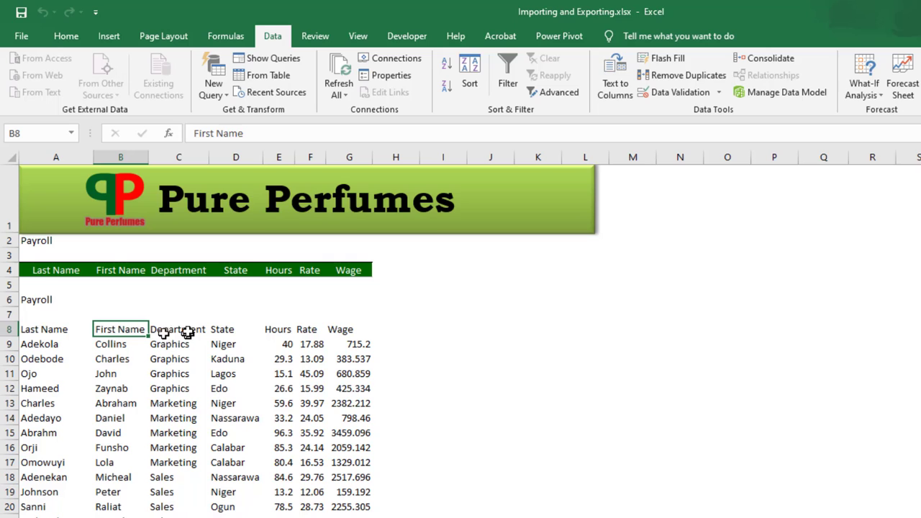
left_click(43, 285)
left_click(60, 273)
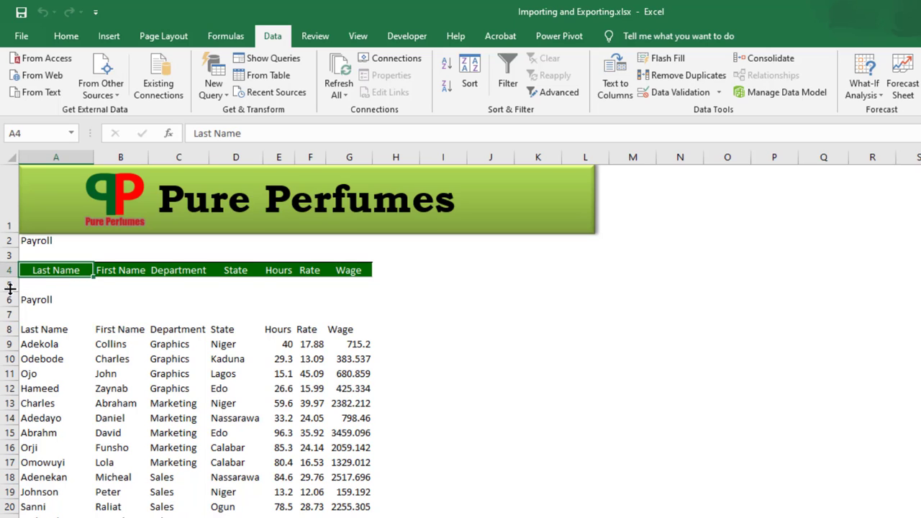
left_click_drag(10, 287, 6, 328)
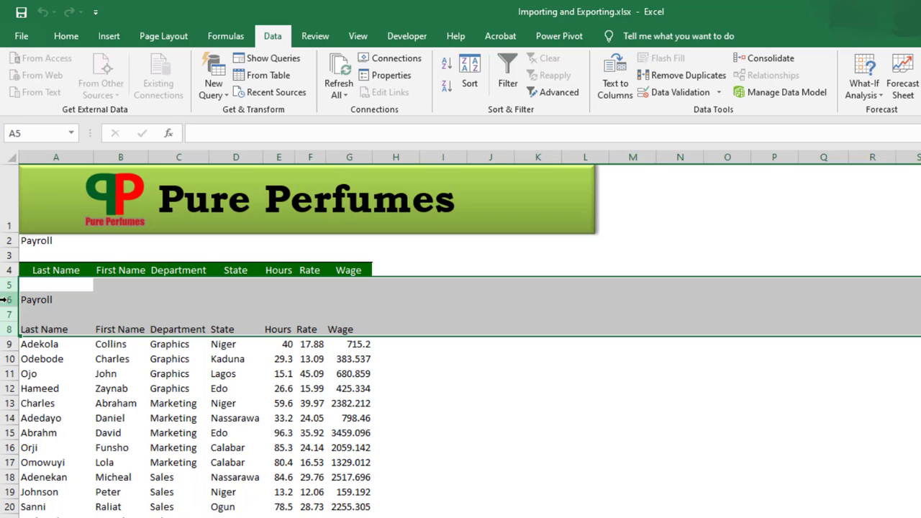
right_click(4, 299)
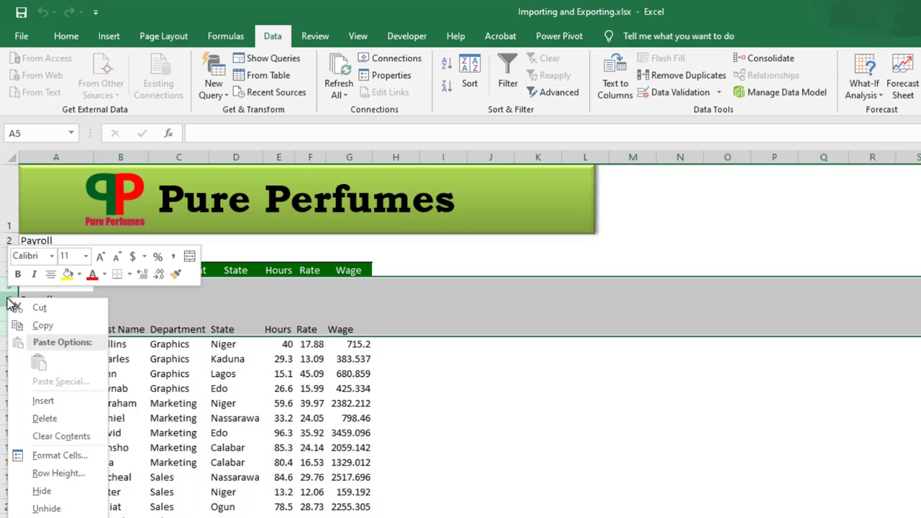
left_click(43, 401)
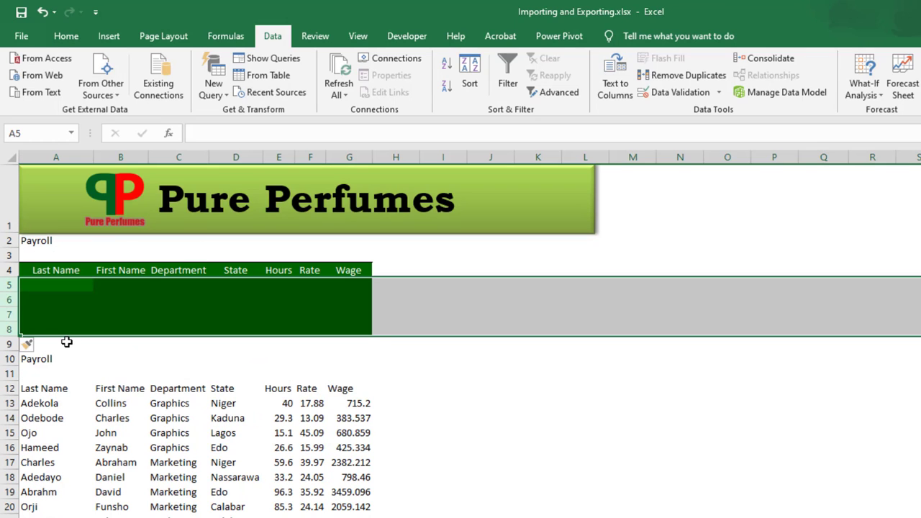
key("ctrl+z")
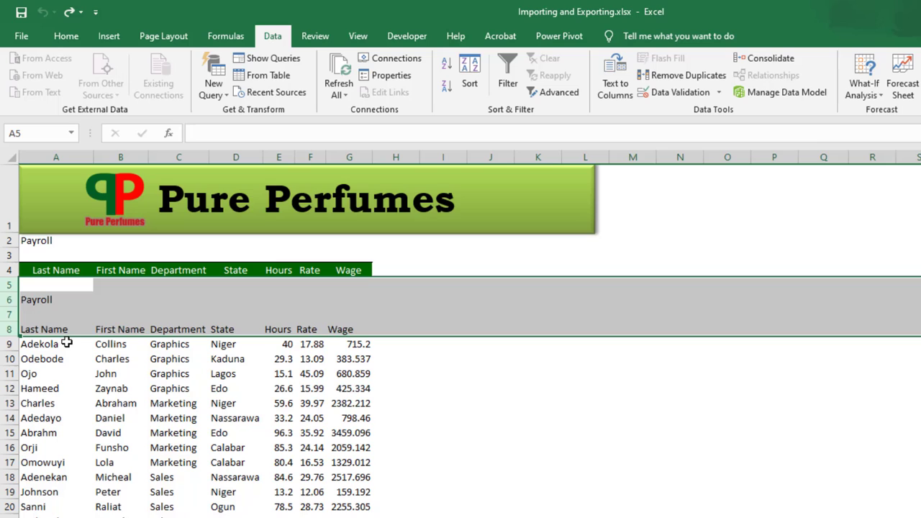
- Delete the selected rows 5 to 8 and review the first imported record under the green headings
right_click(4, 300)
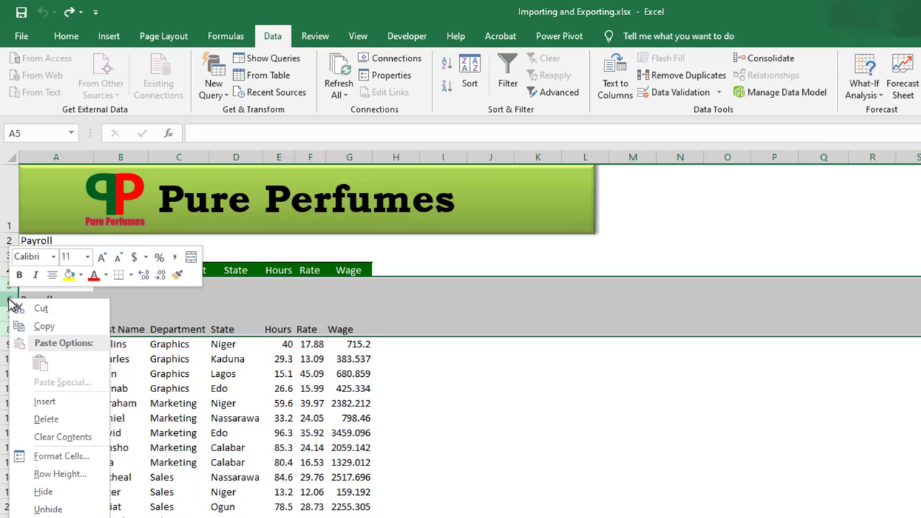
left_click(63, 419)
left_click(138, 329)
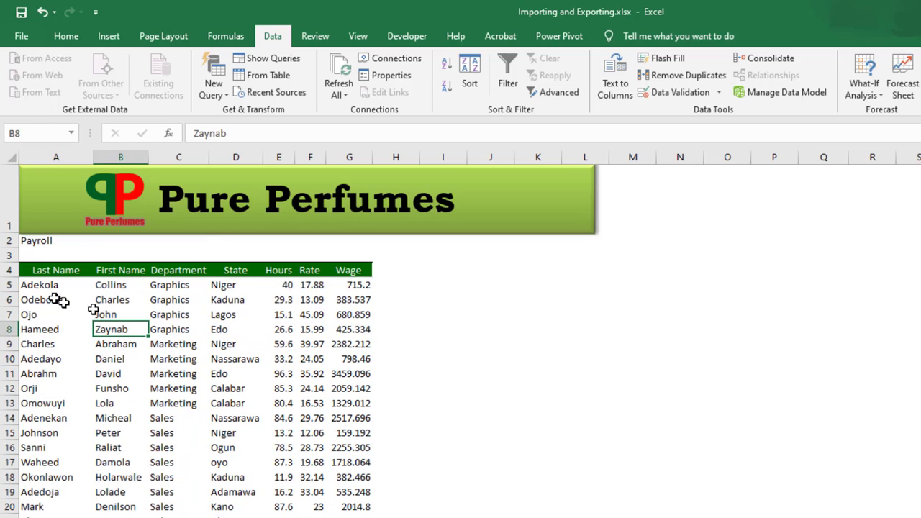
left_click(49, 290)
left_click(108, 288)
left_click(154, 288)
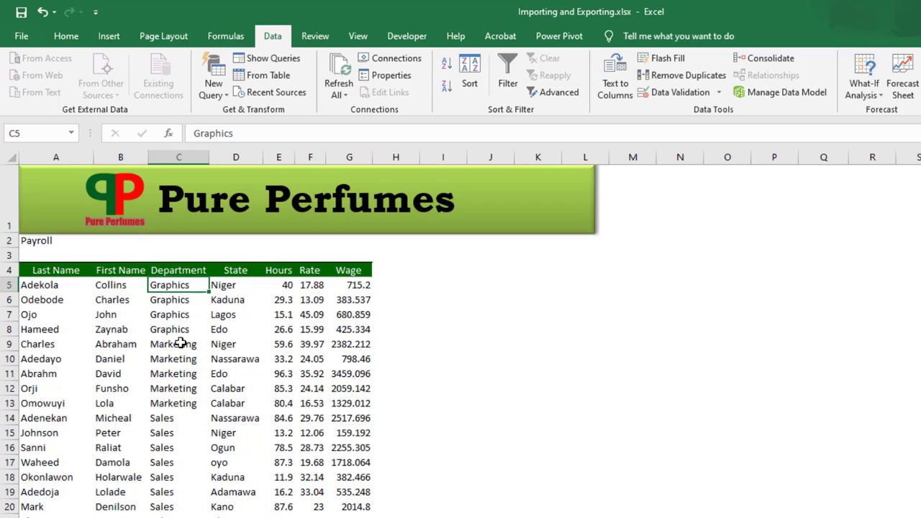
- Widen the payroll table's columns, including Last Name and First Name
left_click_drag(96, 157, 129, 157)
left_click_drag(185, 157, 221, 161)
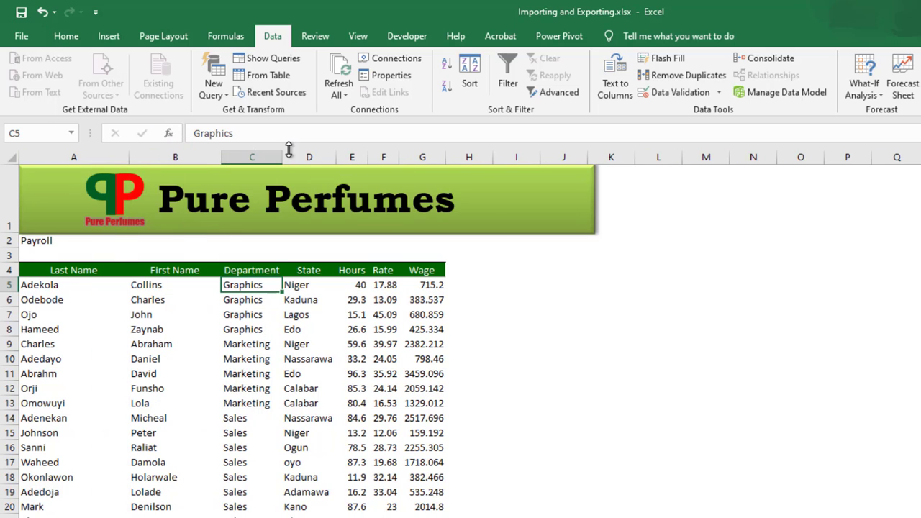
left_click_drag(280, 156, 594, 157)
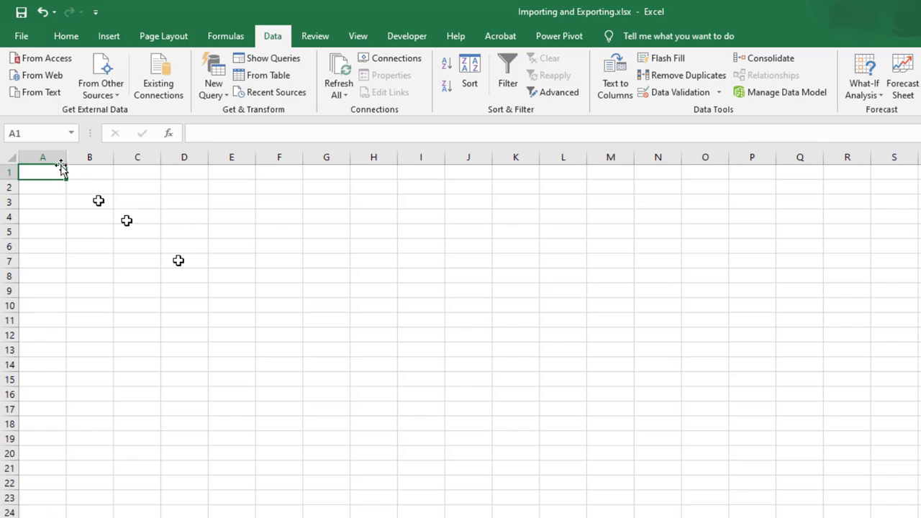
- Hide the gridlines on the blank worksheet
left_click(67, 36)
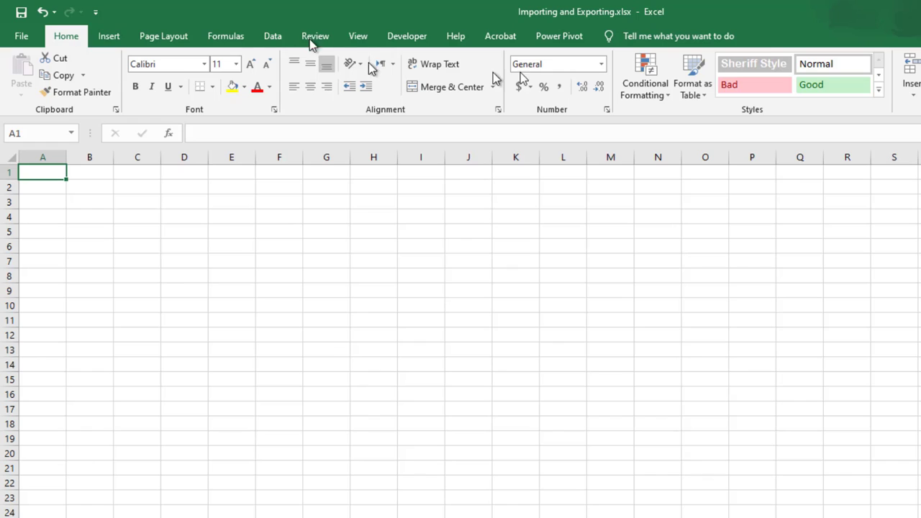
left_click(183, 43)
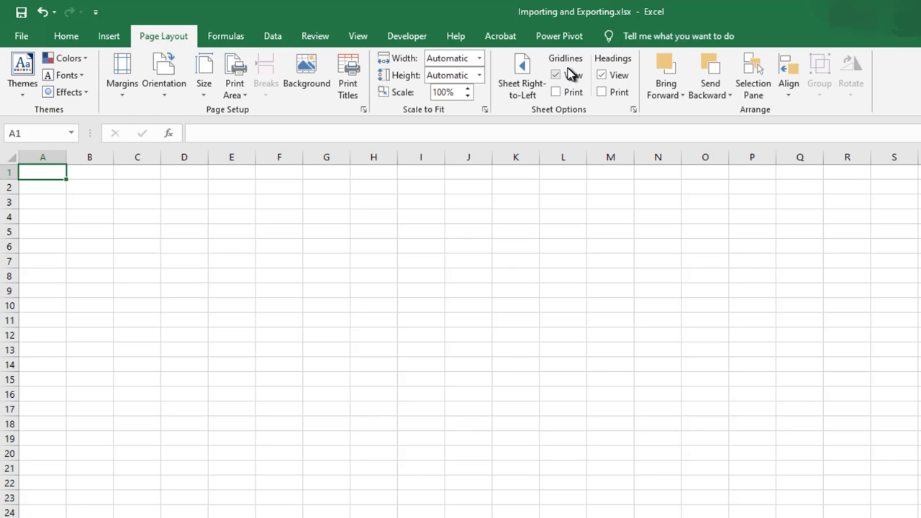
left_click(571, 75)
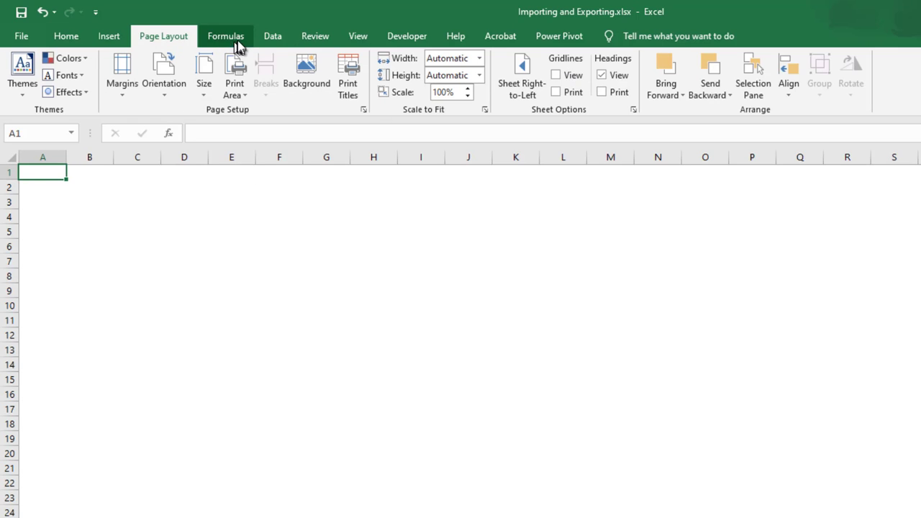
- Import Import.txt from the Music folder as delimited text with General columns into the blank worksheet at cell A1
left_click(282, 39)
left_click(37, 96)
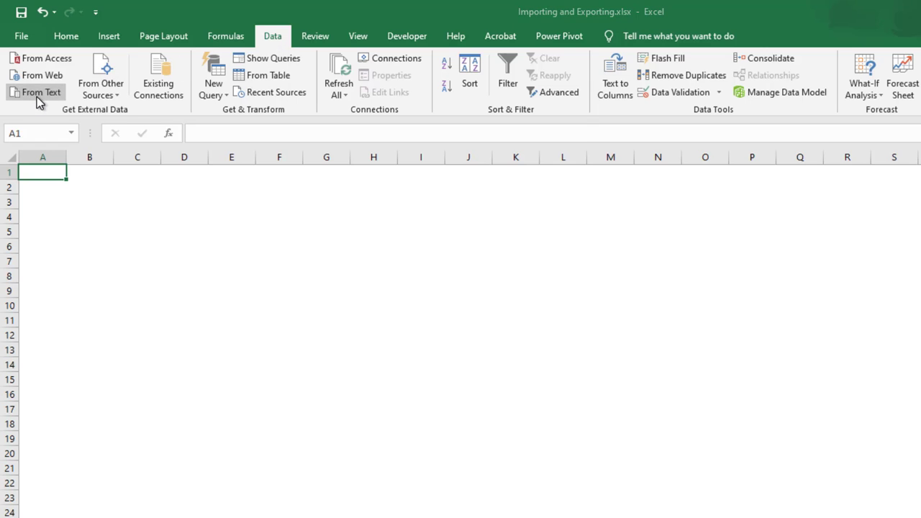
left_click(176, 139)
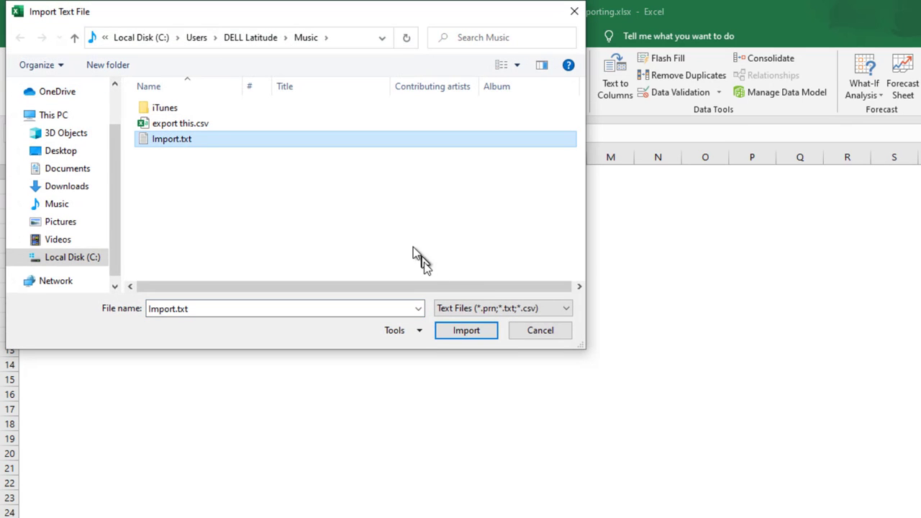
left_click(464, 333)
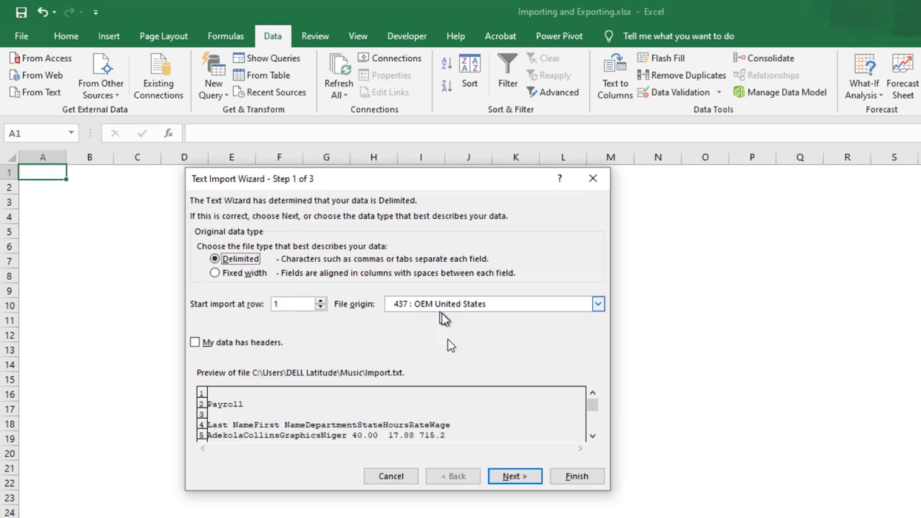
left_click(531, 478)
left_click(523, 478)
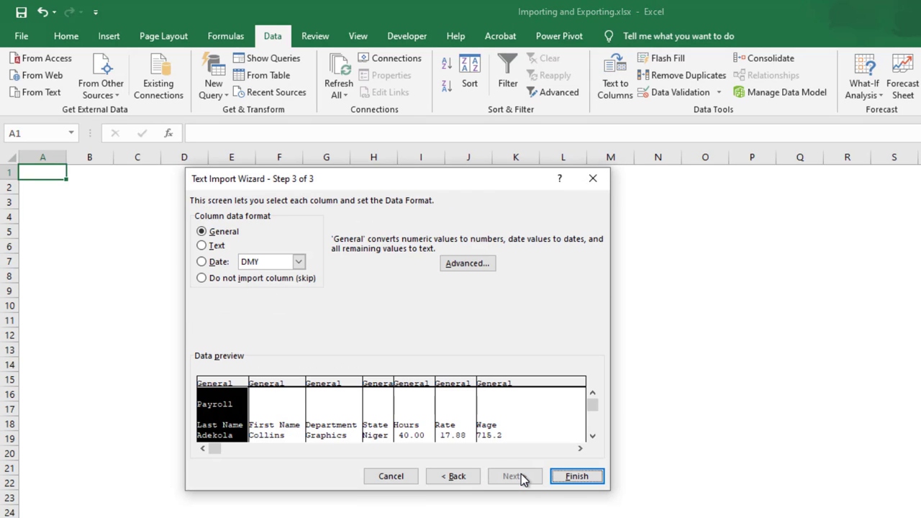
left_click(563, 479)
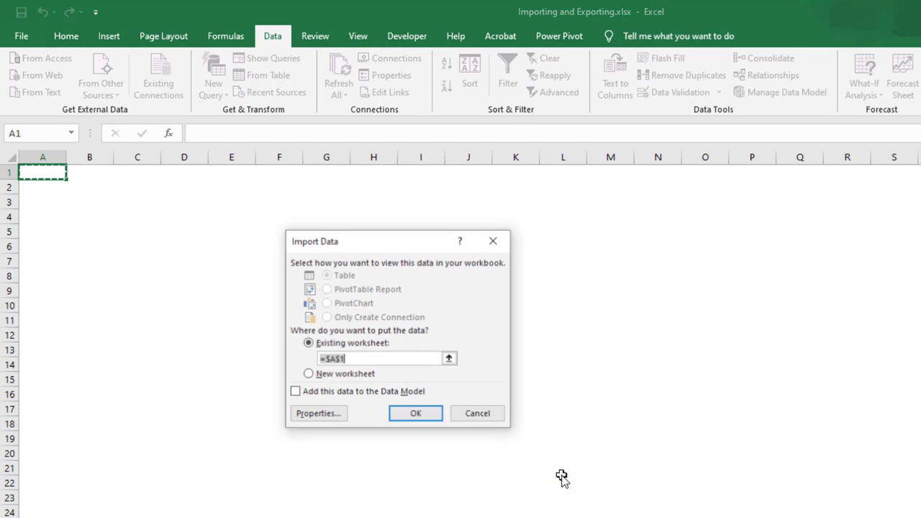
left_click(416, 415)
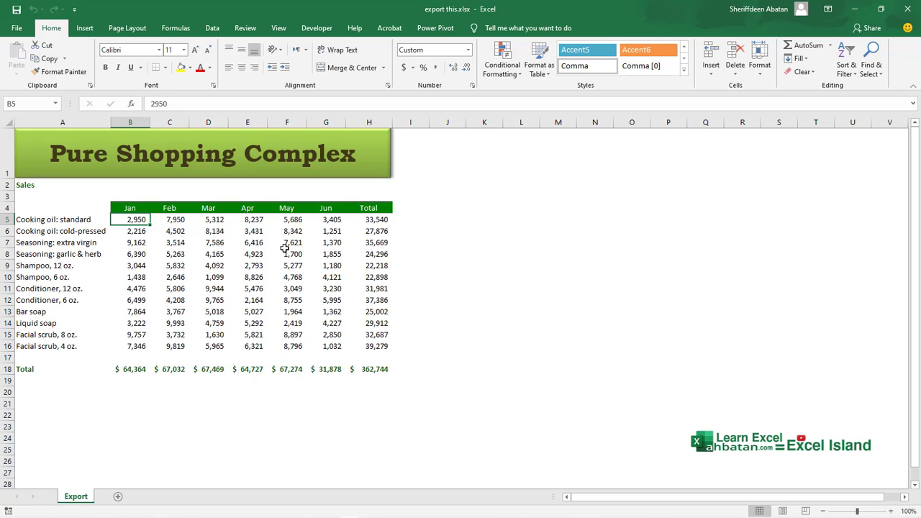
- Examine the Pure Shopping Complex sales sheet's banner, headings, product names, January figures and total formulas in row 18 and column H
left_click(130, 369)
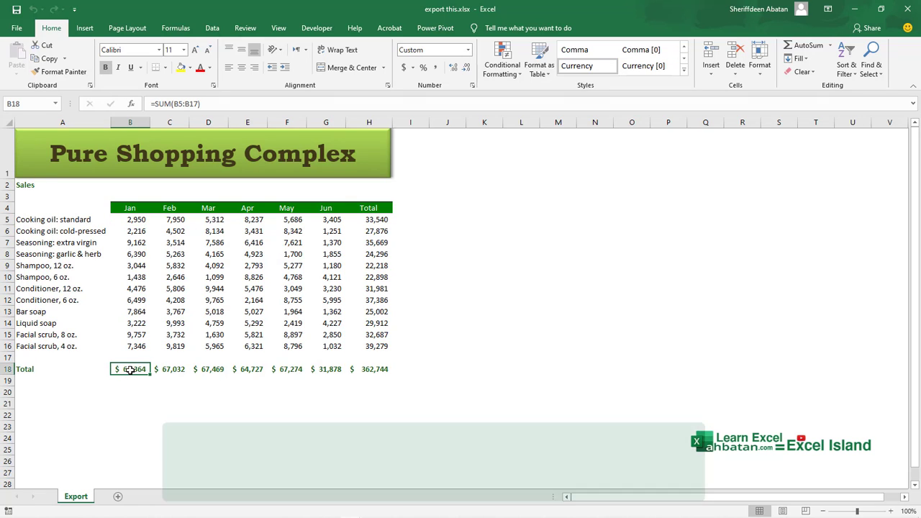
left_click(231, 169)
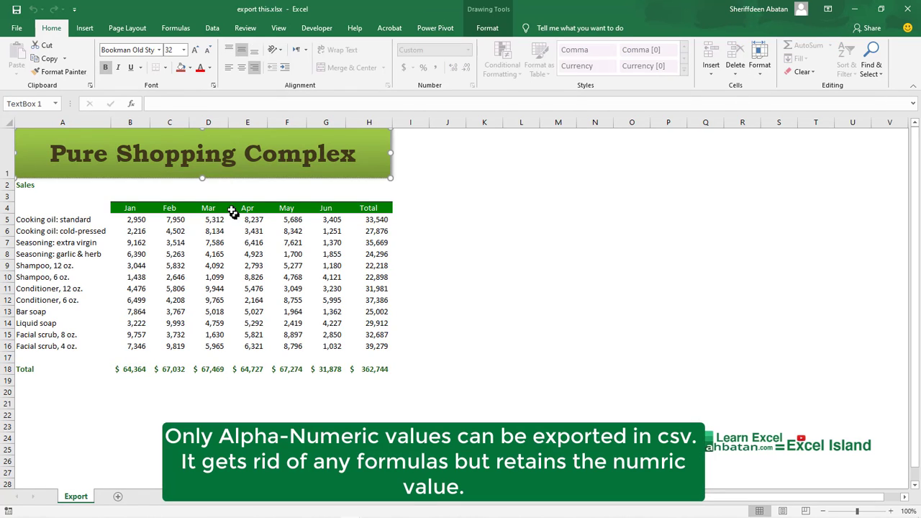
left_click(234, 210)
left_click(138, 209)
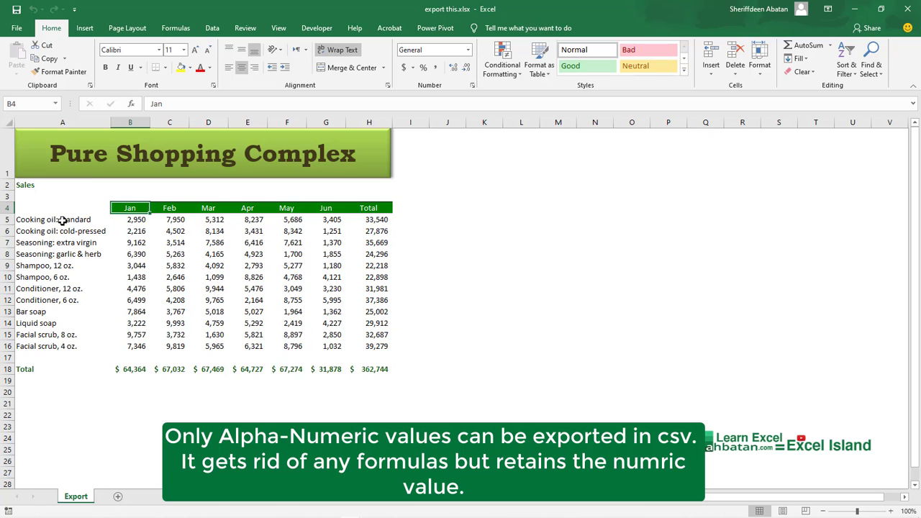
left_click_drag(66, 220, 56, 346)
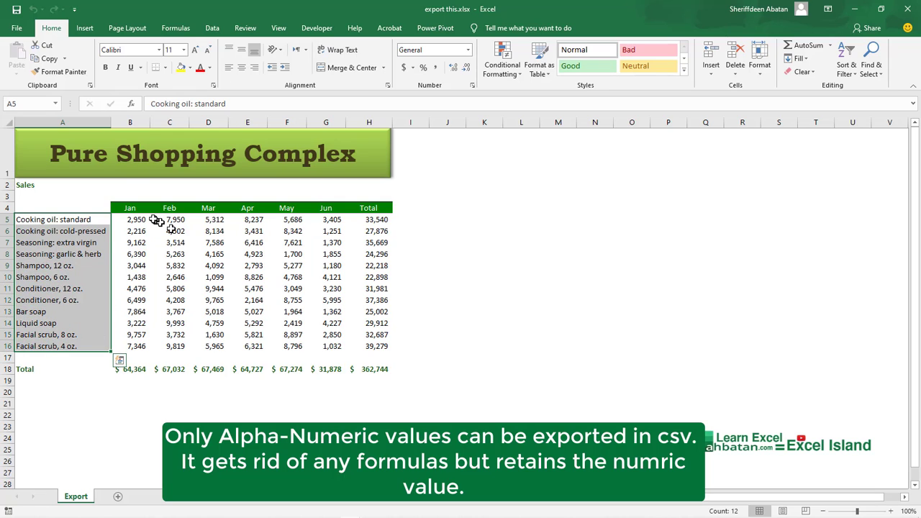
left_click_drag(141, 219, 153, 351)
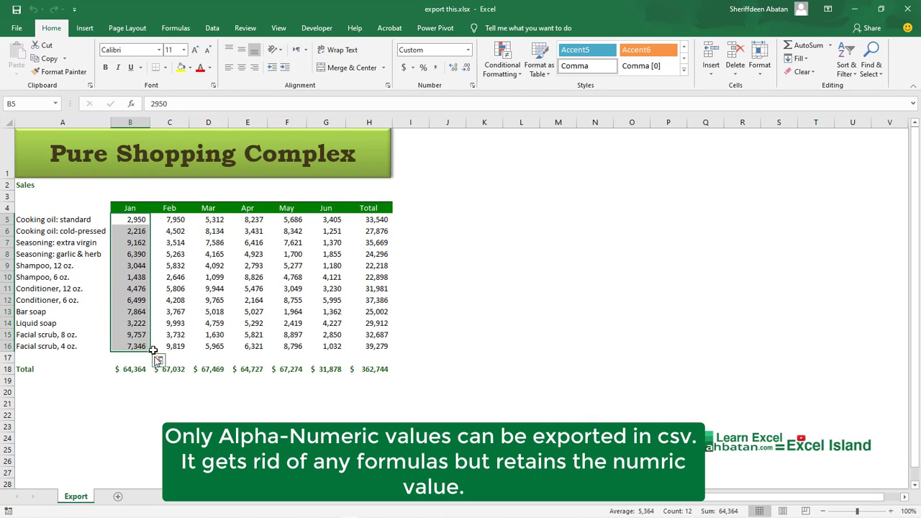
left_click(133, 374)
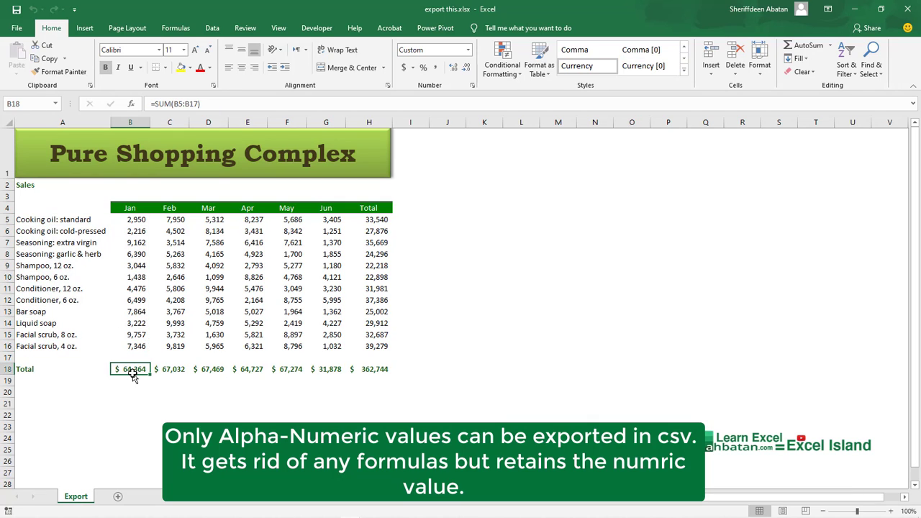
left_click(176, 371)
left_click(367, 254)
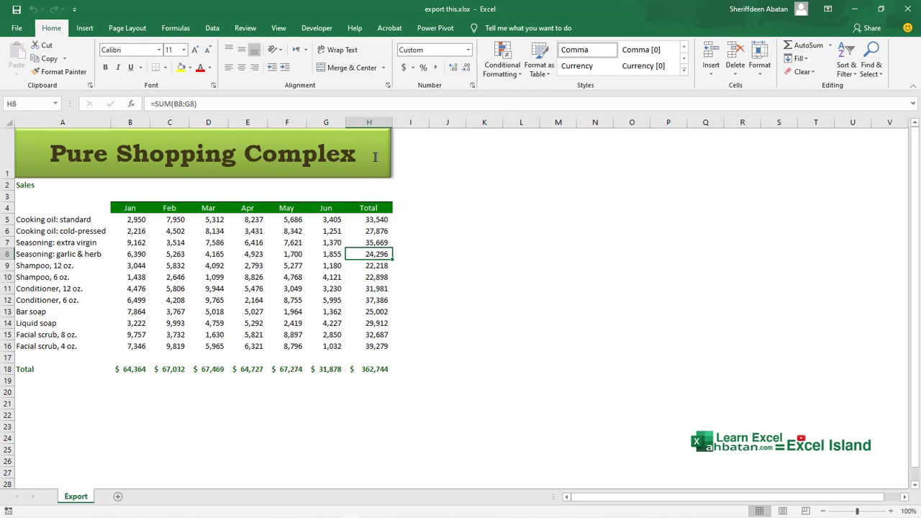
left_click(405, 166)
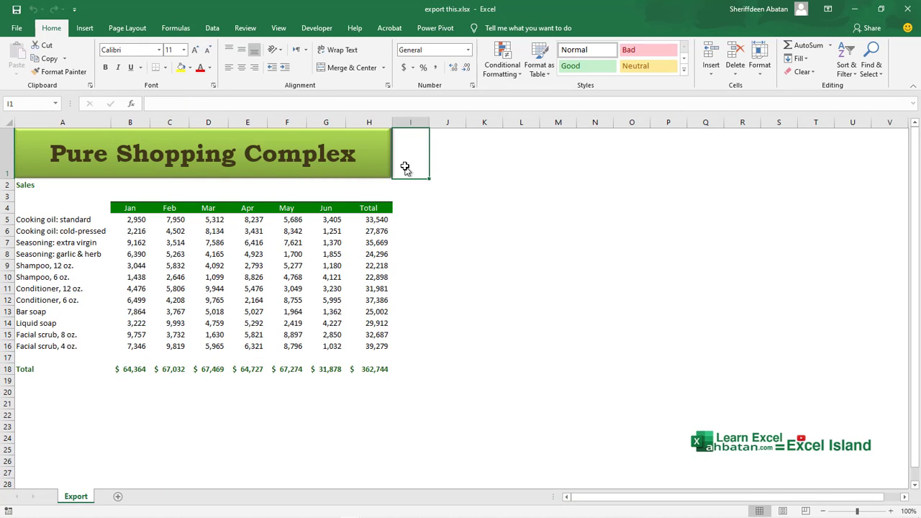
- Save the sales workbook in the Music folder as new export this.csv in CSV (Comma delimited) format, keeping that format
key("F12")
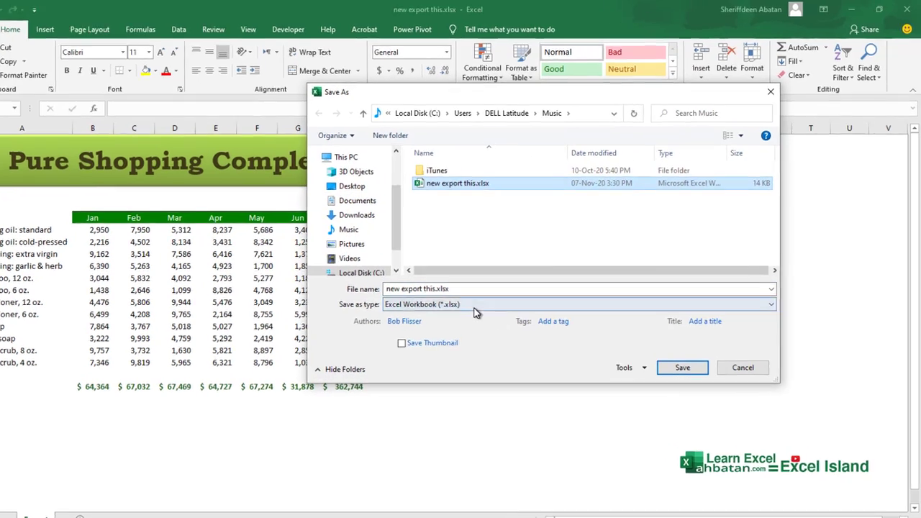
left_click(507, 291)
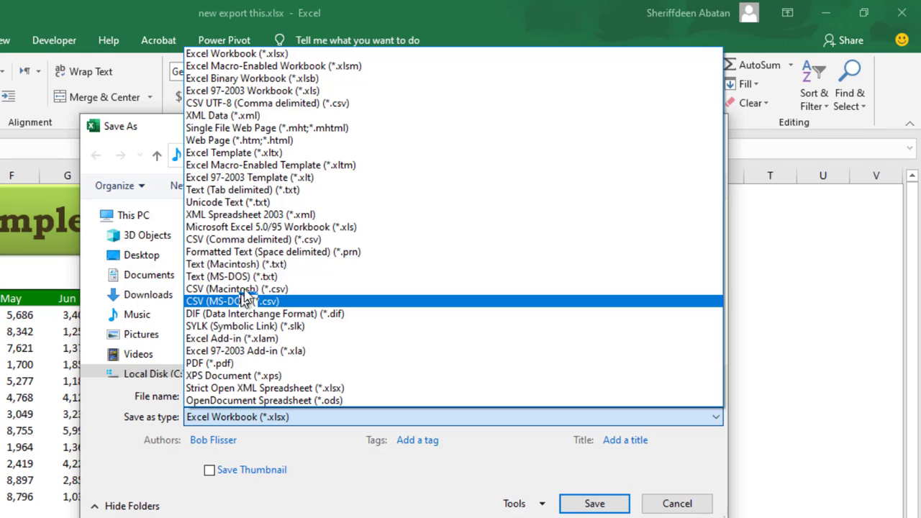
left_click(231, 244)
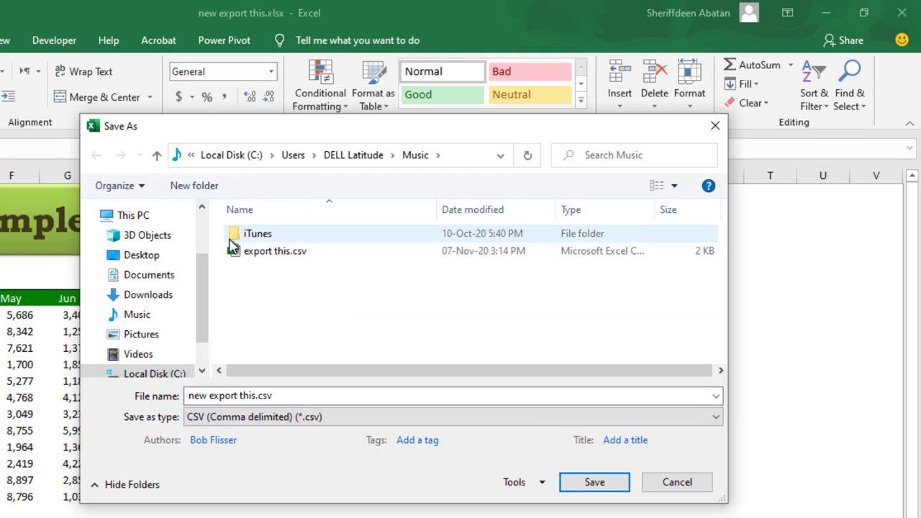
left_click(591, 486)
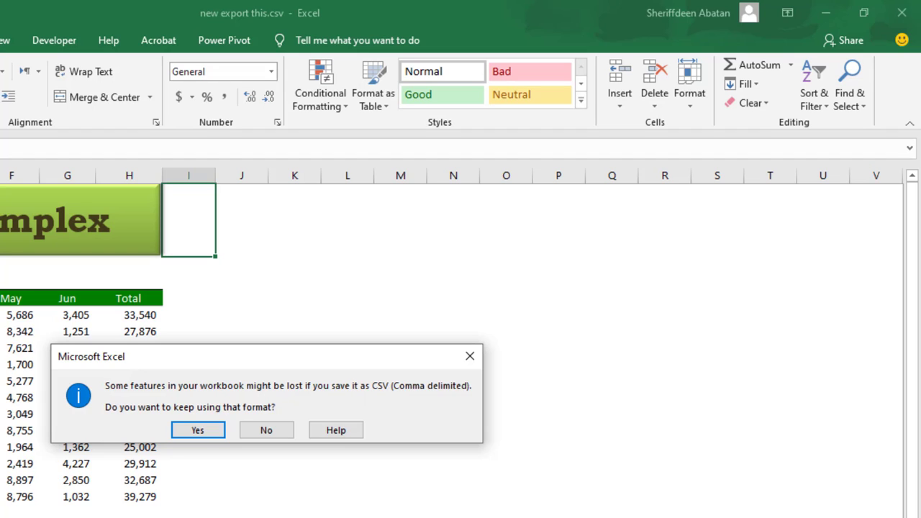
left_click(199, 431)
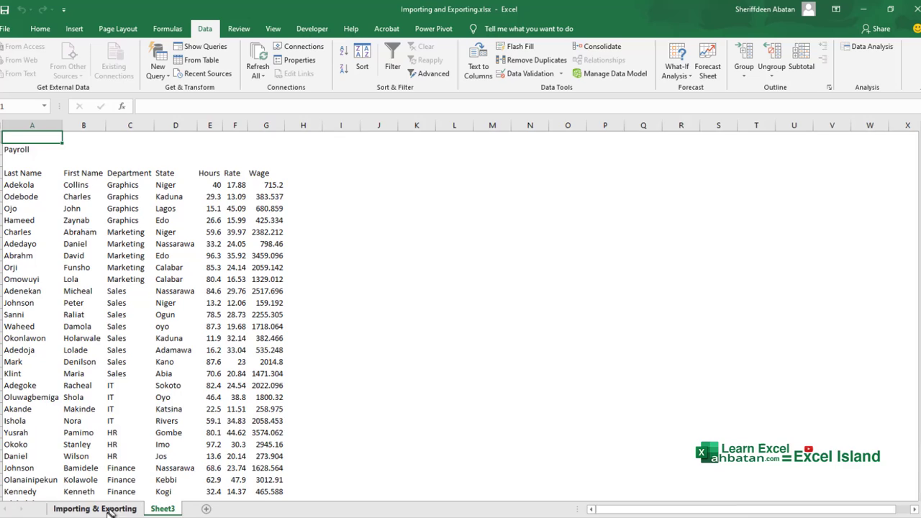
- Open the exported file new export this.csv from the recent files while in the Importing and Exporting workbook
left_click(108, 509)
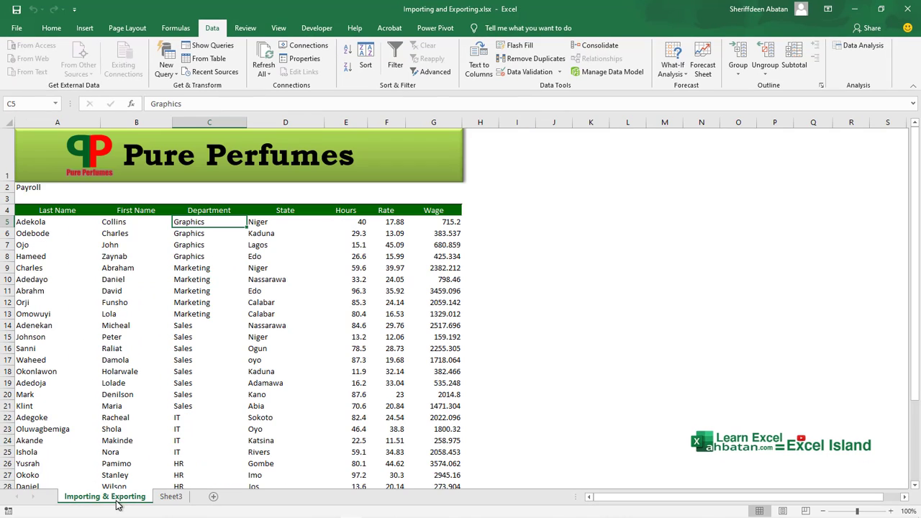
left_click(15, 27)
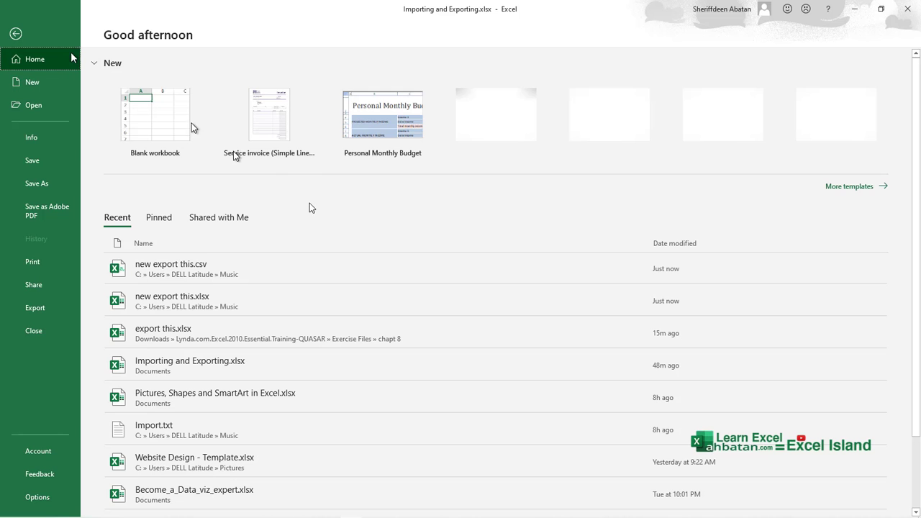
left_click(253, 275)
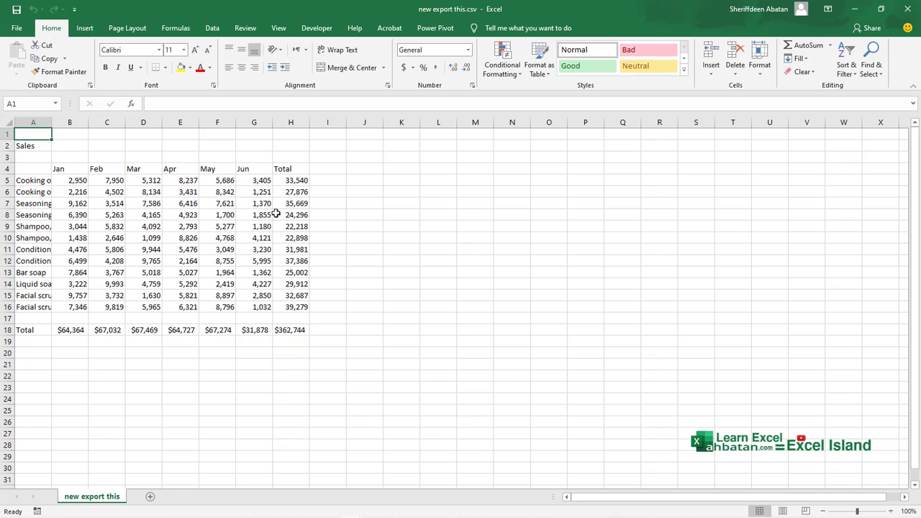
- Examine the exported sales data in A1:H18 and the available data import commands
left_click_drag(22, 134, 292, 329)
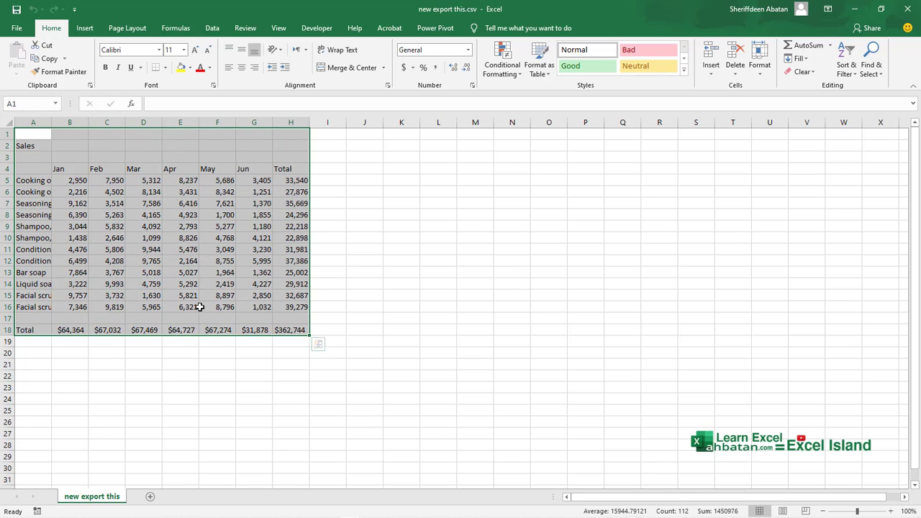
left_click(226, 156)
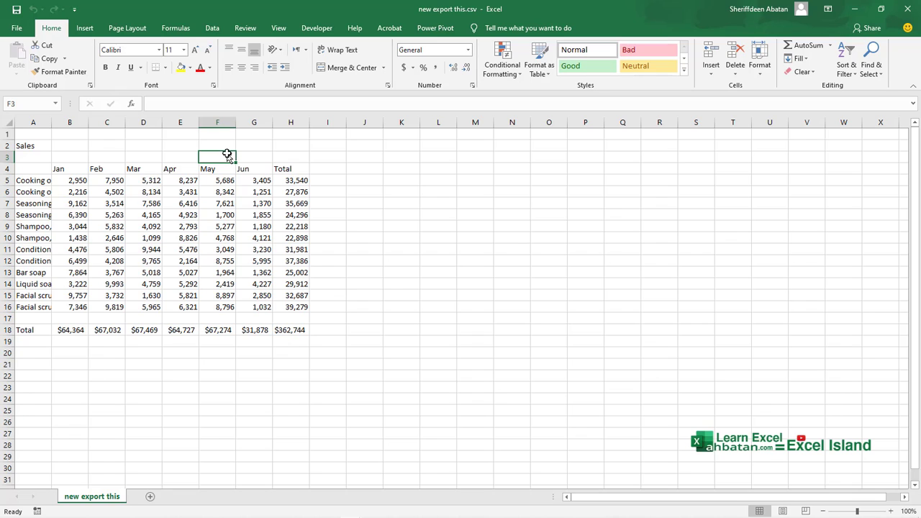
left_click(212, 28)
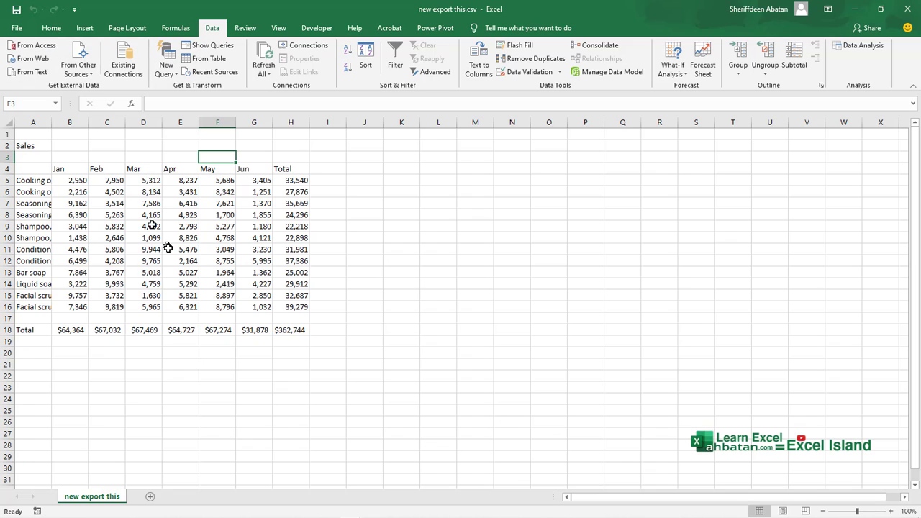